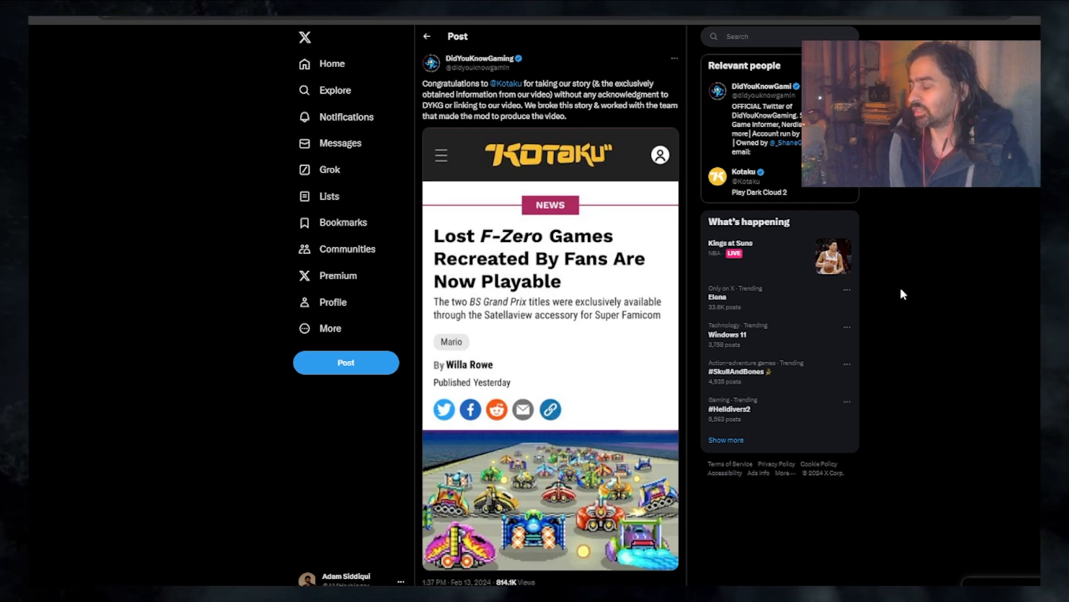
scroll(902, 293, "down", 1)
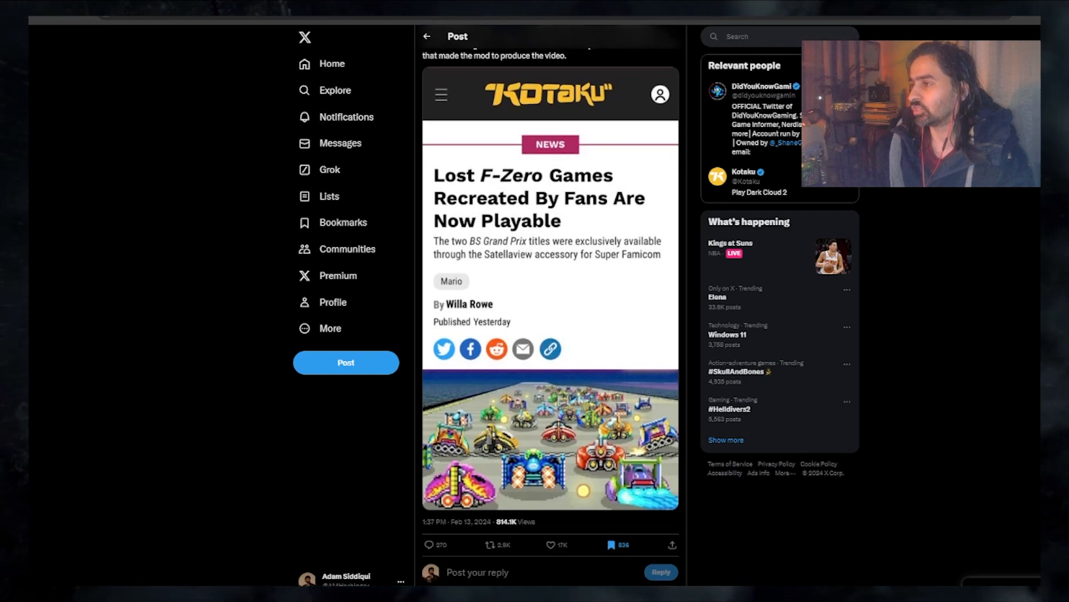
scroll(175, 248, "down", 2)
scroll(175, 246, "down", 3)
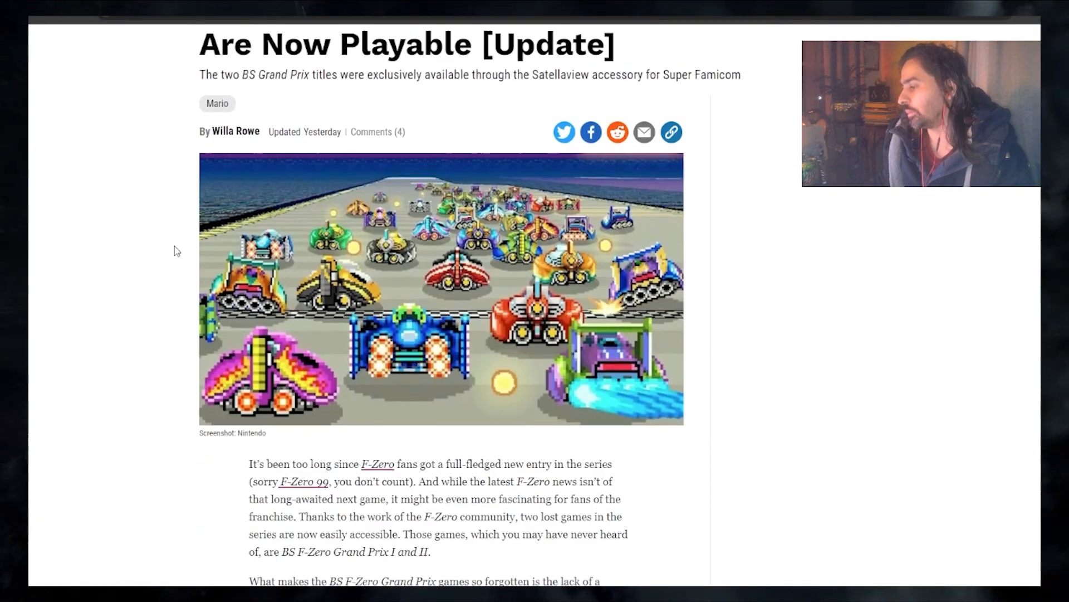
scroll(175, 246, "up", 4)
scroll(174, 247, "down", 2)
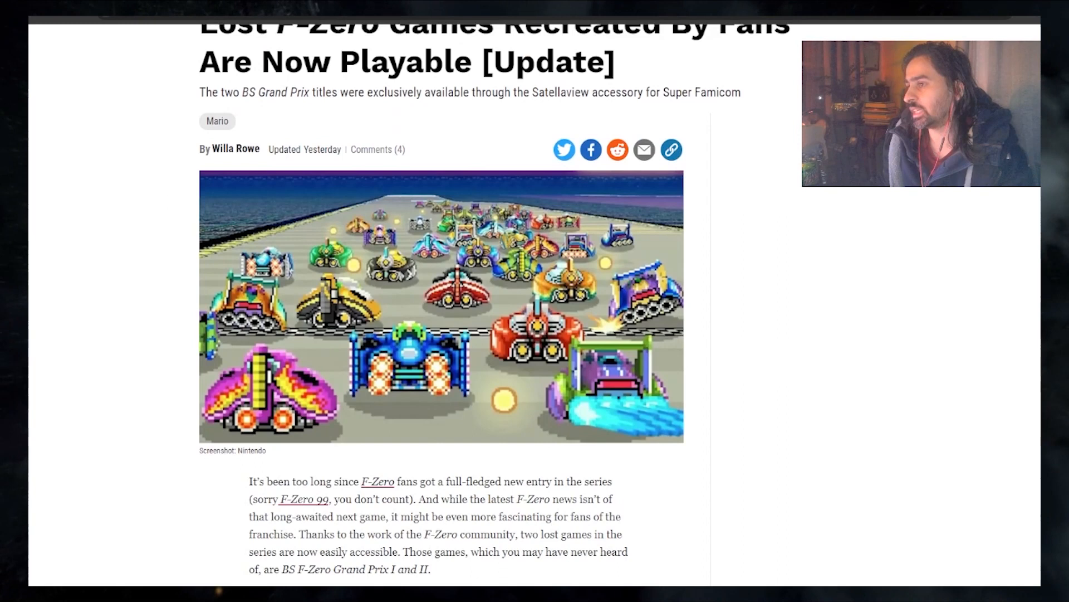
scroll(201, 235, "down", 3)
scroll(211, 250, "down", 2)
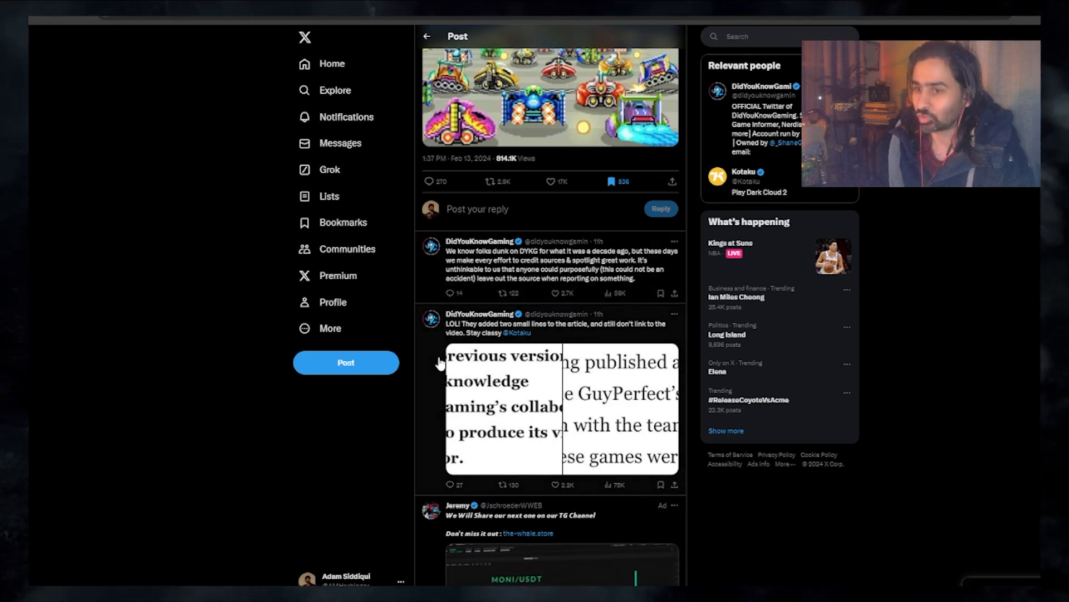
scroll(438, 361, "down", 1)
scroll(438, 361, "down", 2)
scroll(438, 360, "down", 1)
scroll(443, 328, "down", 1)
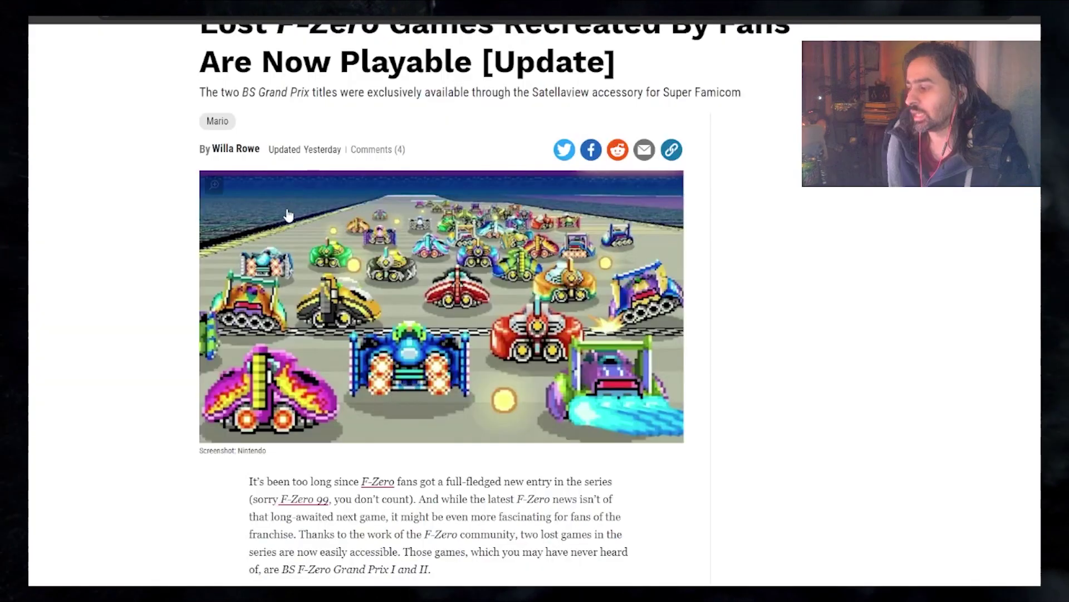
scroll(287, 215, "down", 5)
scroll(243, 172, "down", 2)
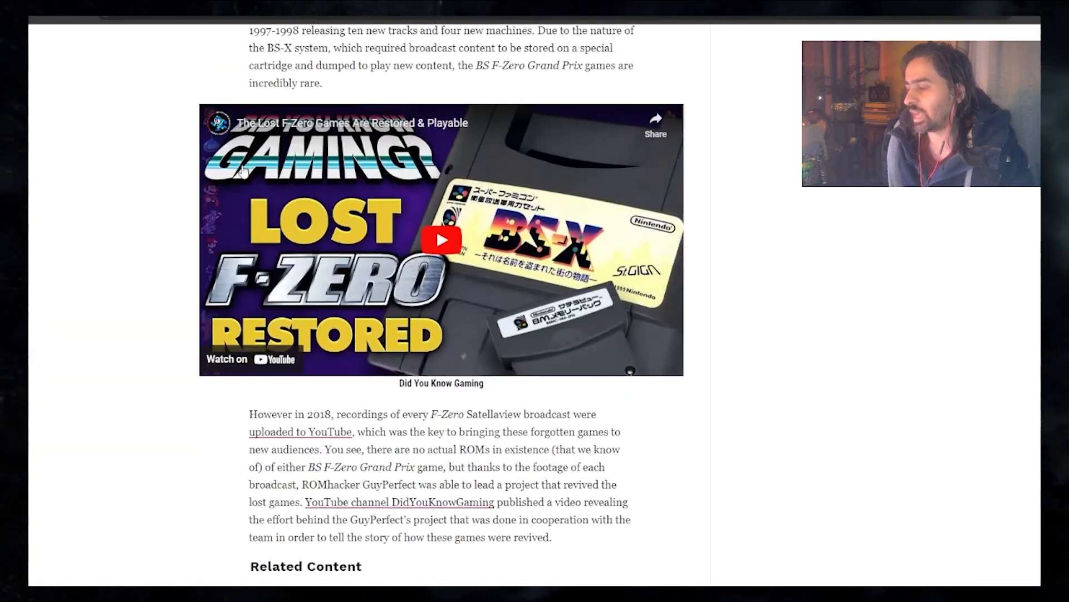
scroll(180, 168, "down", 5)
scroll(180, 171, "down", 3)
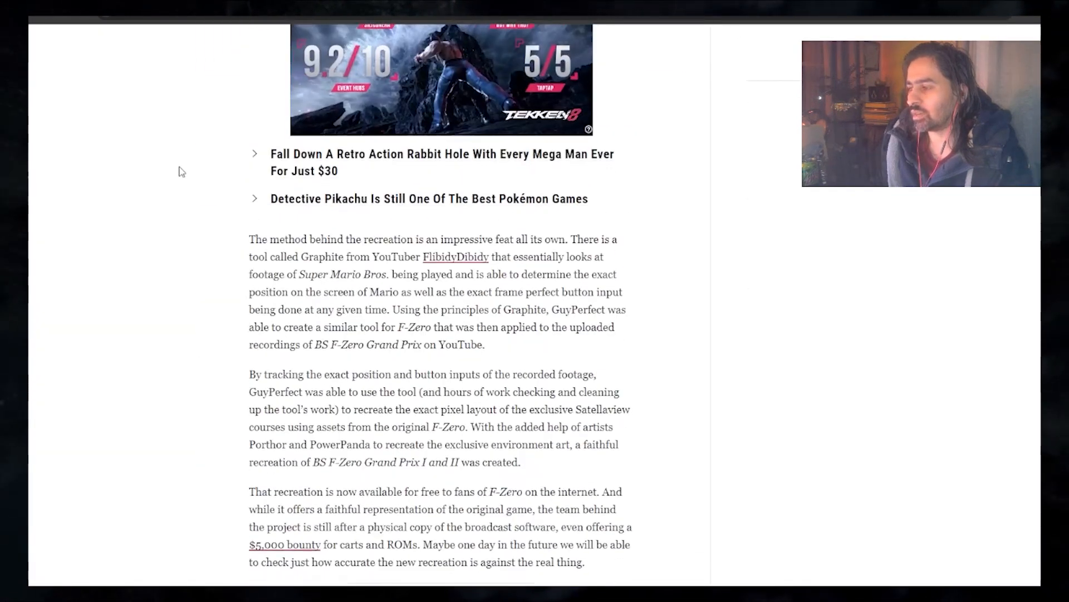
scroll(179, 171, "up", 2)
scroll(179, 172, "down", 2)
scroll(179, 171, "down", 3)
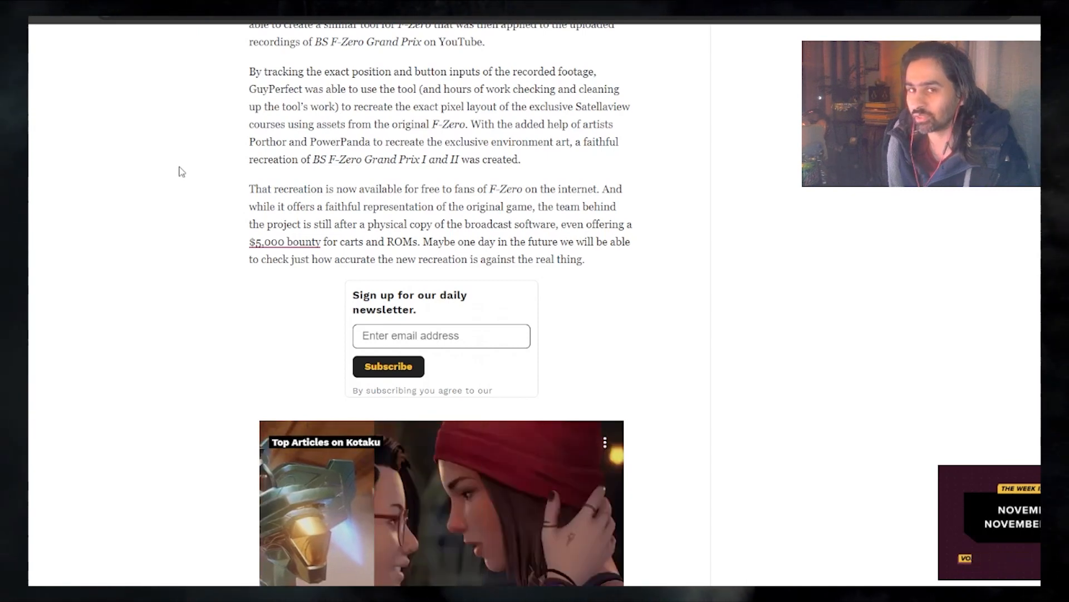
scroll(179, 171, "up", 5)
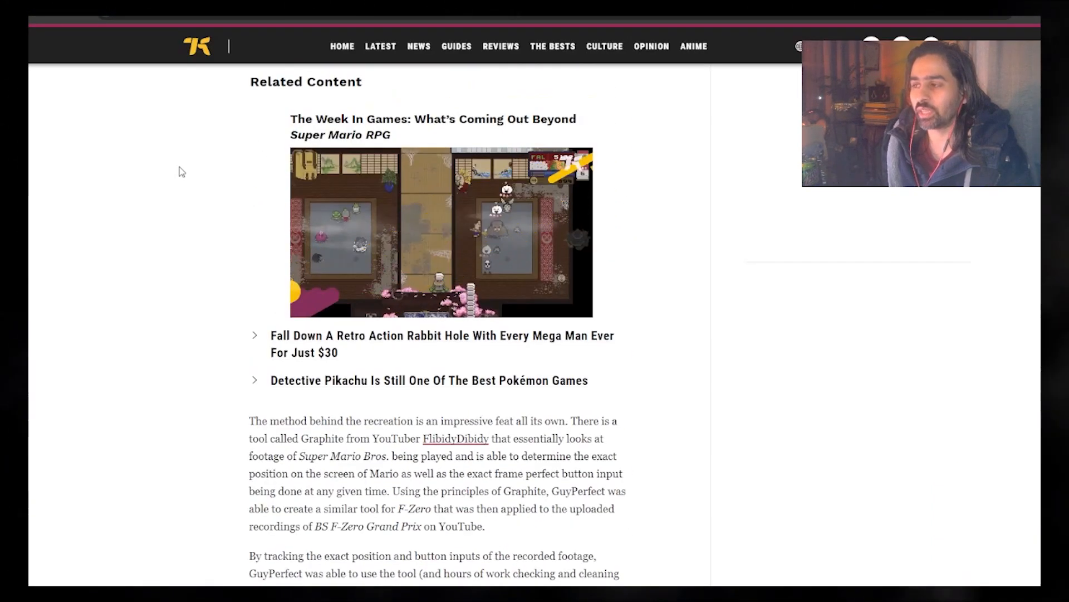
scroll(179, 171, "up", 3)
scroll(179, 172, "up", 4)
scroll(179, 171, "up", 3)
scroll(179, 171, "up", 3)
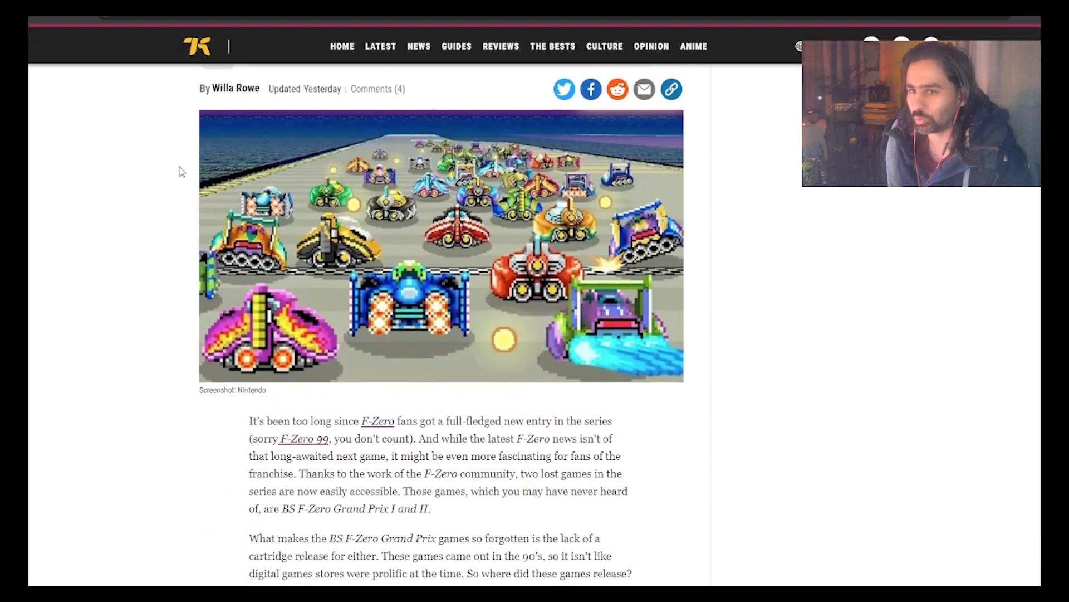
scroll(179, 172, "up", 2)
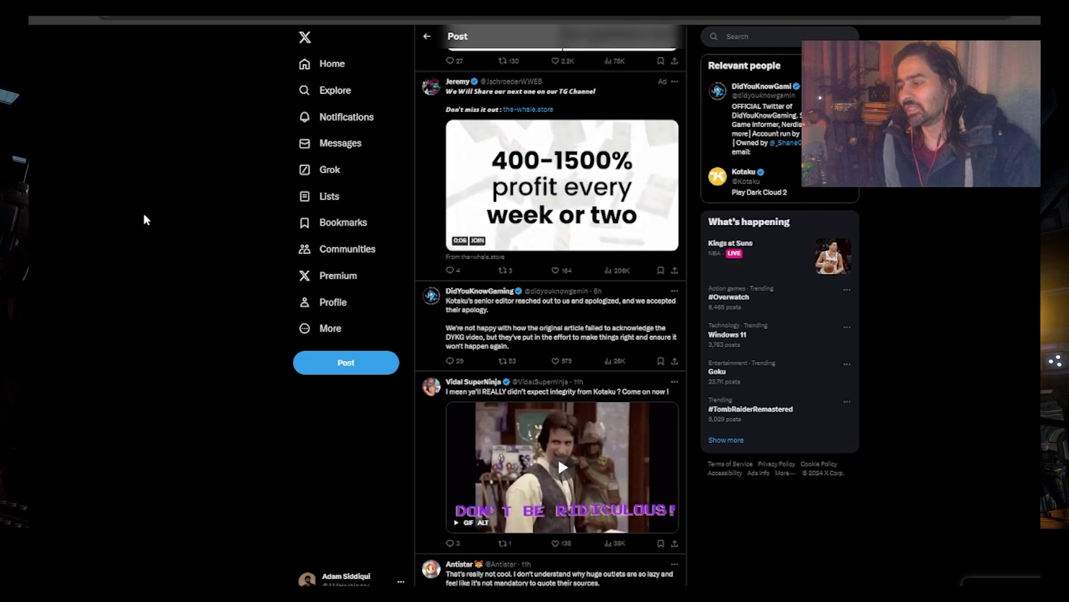
scroll(182, 219, "up", 2)
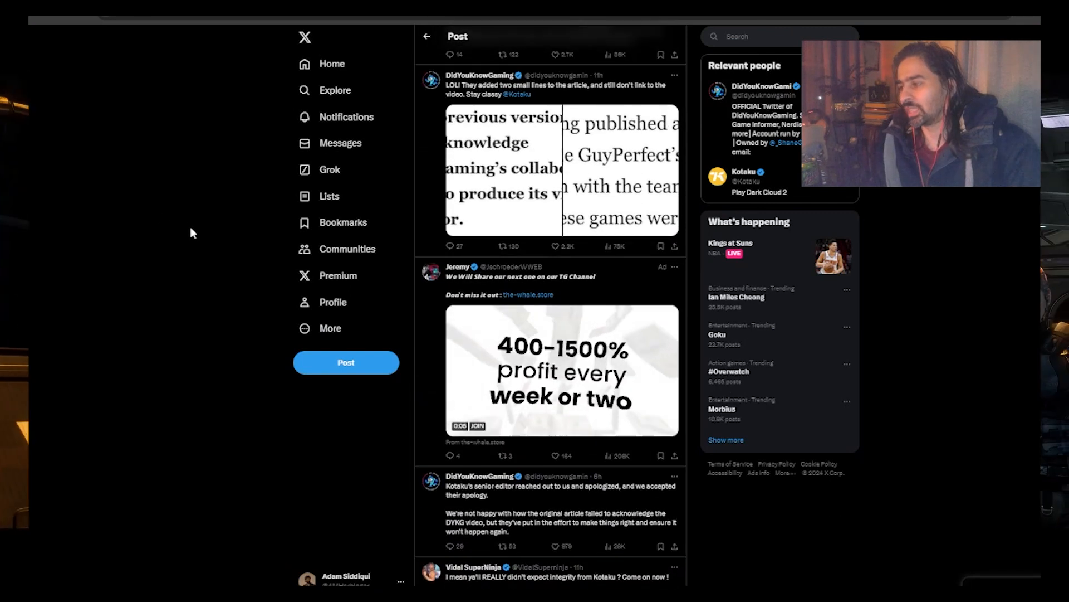
scroll(189, 227, "up", 2)
scroll(189, 227, "up", 1)
scroll(191, 227, "up", 1)
scroll(192, 230, "up", 1)
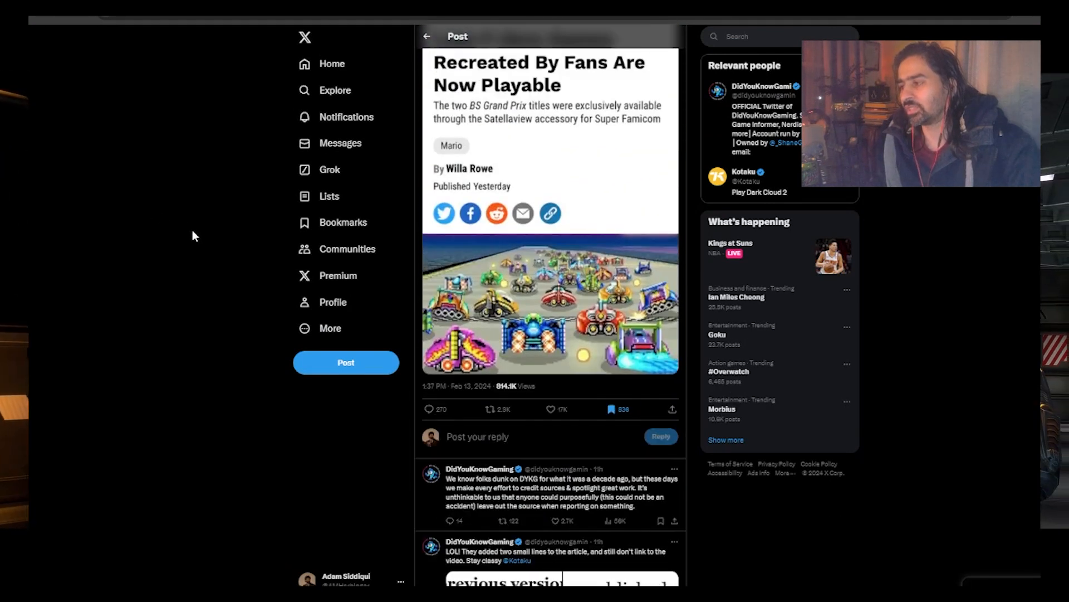
scroll(193, 230, "up", 1)
scroll(192, 230, "up", 1)
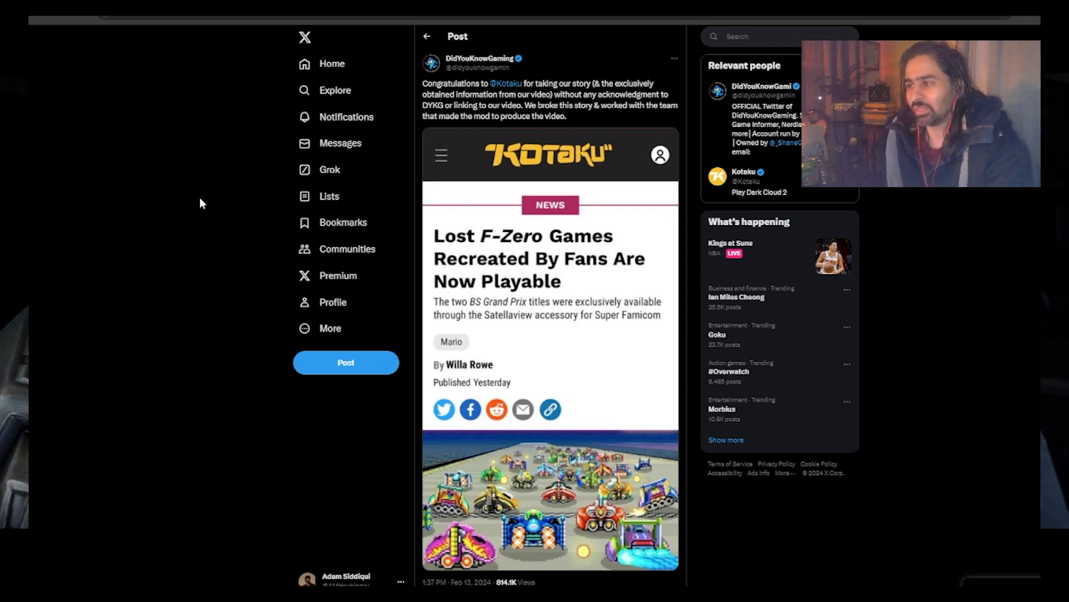
scroll(200, 203, "down", 1)
scroll(200, 209, "down", 4)
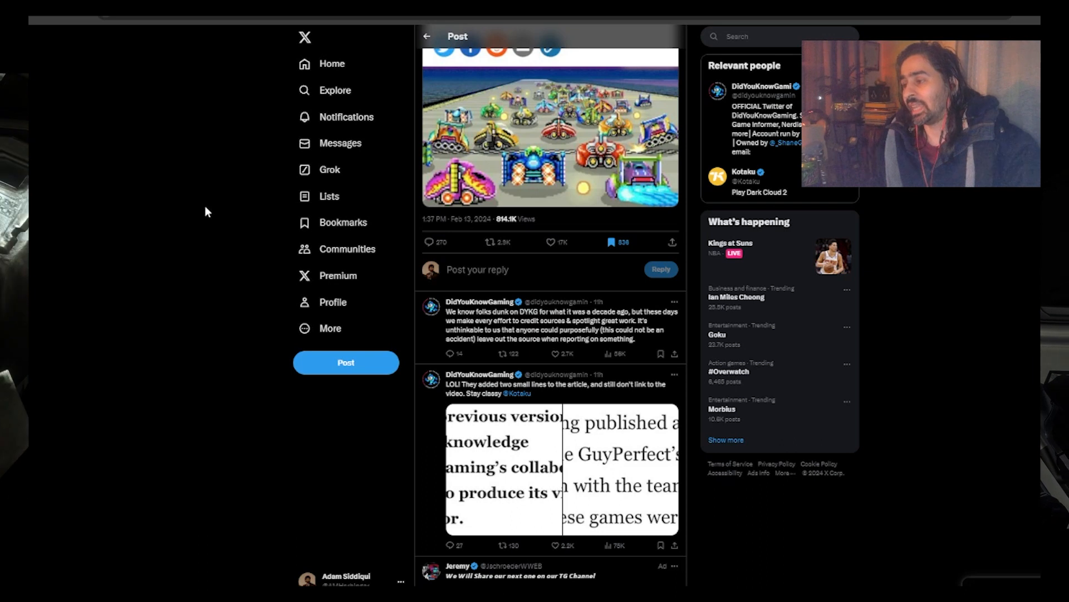
scroll(216, 211, "up", 3)
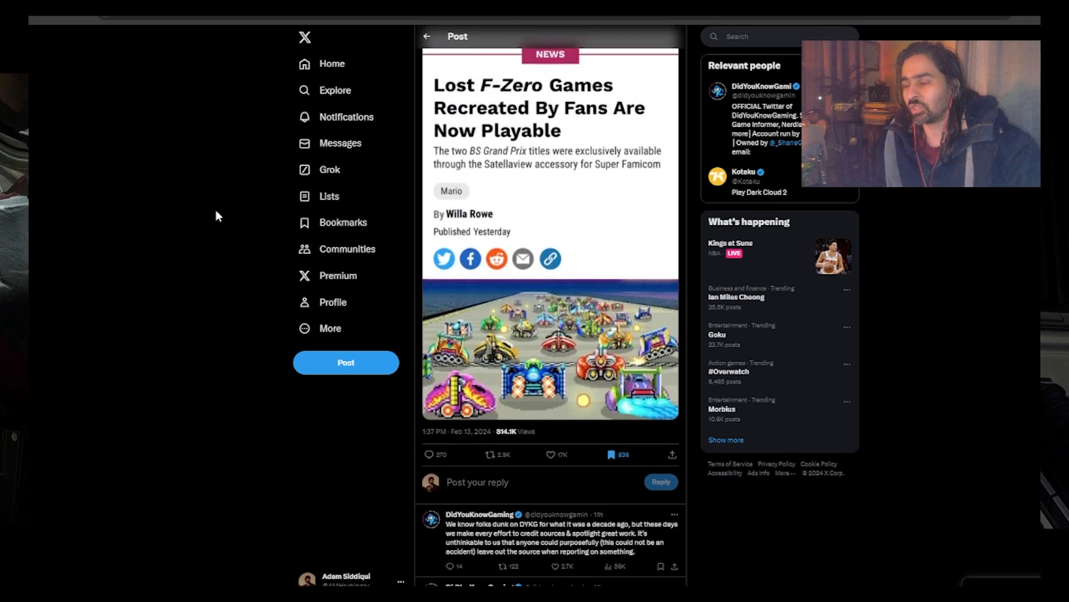
scroll(215, 211, "up", 2)
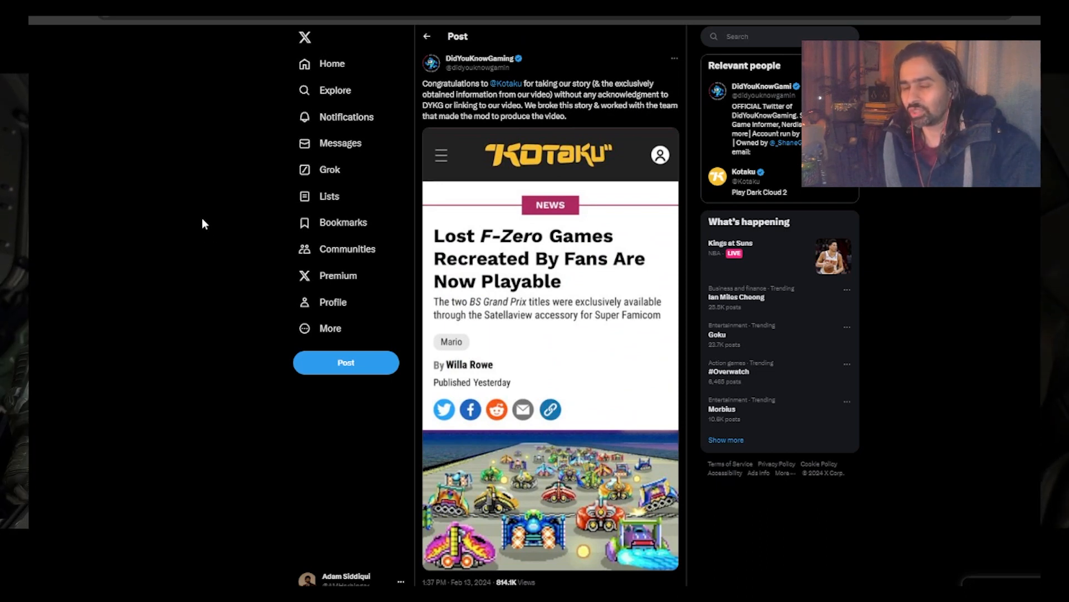
scroll(204, 223, "down", 4)
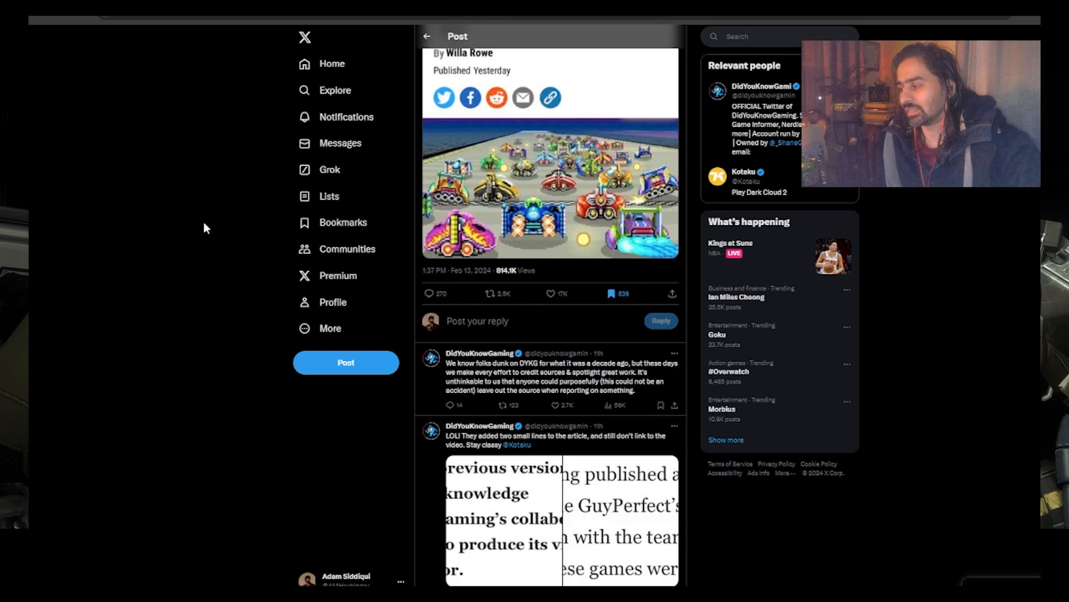
scroll(202, 222, "down", 4)
scroll(203, 222, "down", 3)
scroll(203, 222, "down", 2)
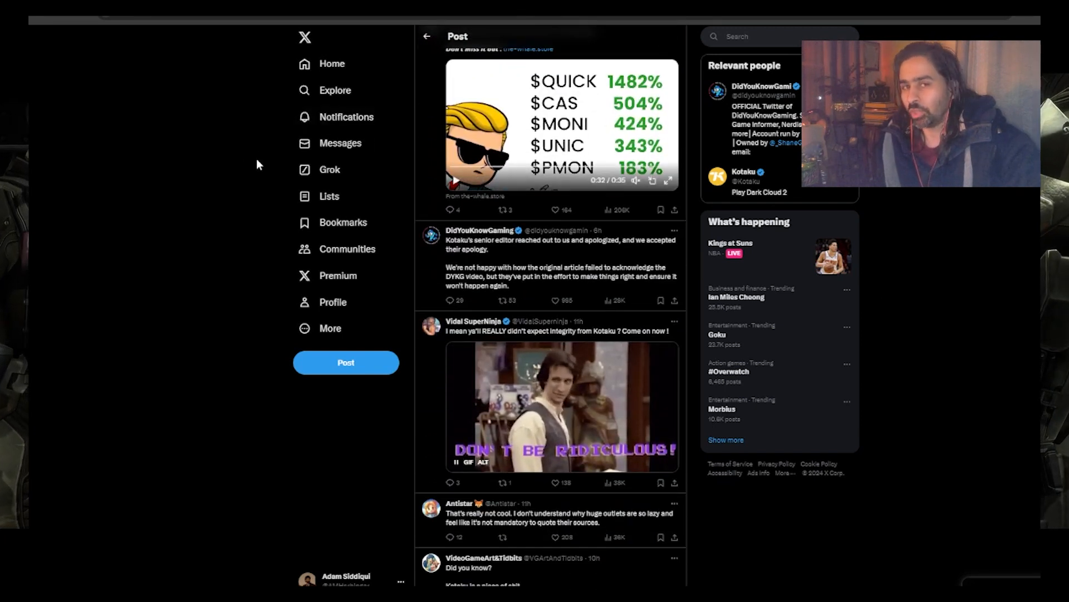
scroll(257, 158, "up", 3)
scroll(257, 160, "up", 2)
scroll(256, 159, "up", 1)
scroll(256, 159, "up", 2)
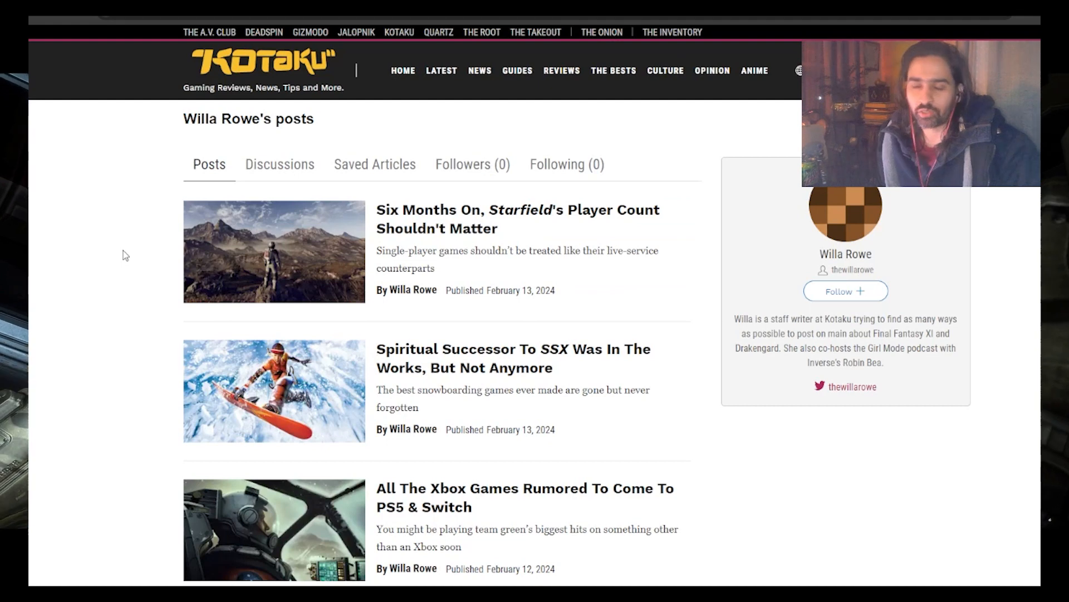
scroll(134, 249, "down", 1)
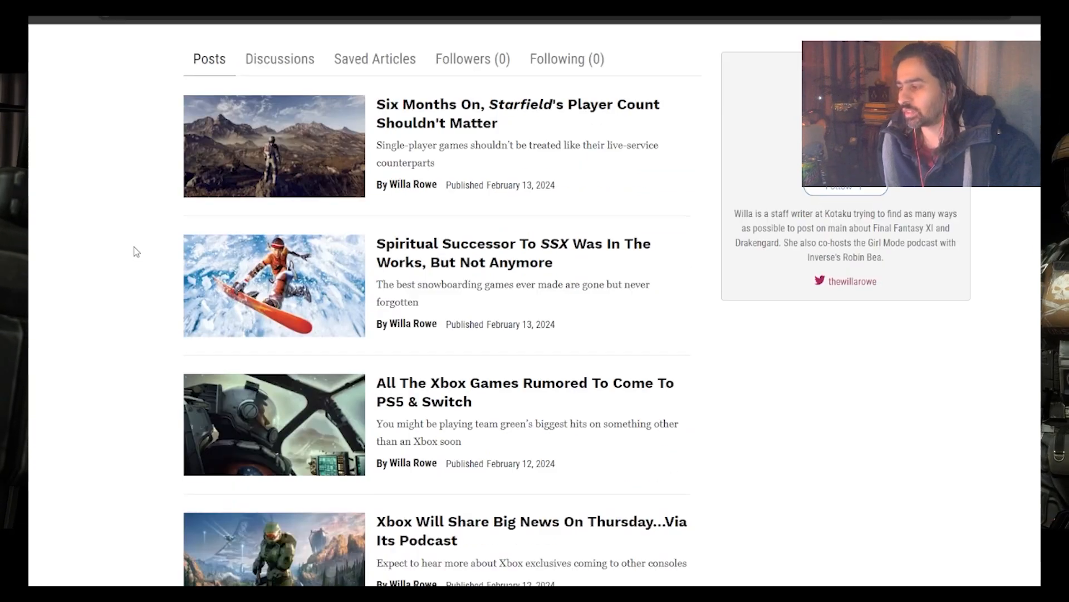
scroll(134, 251, "down", 5)
scroll(134, 251, "down", 1)
scroll(134, 251, "down", 4)
scroll(135, 254, "down", 5)
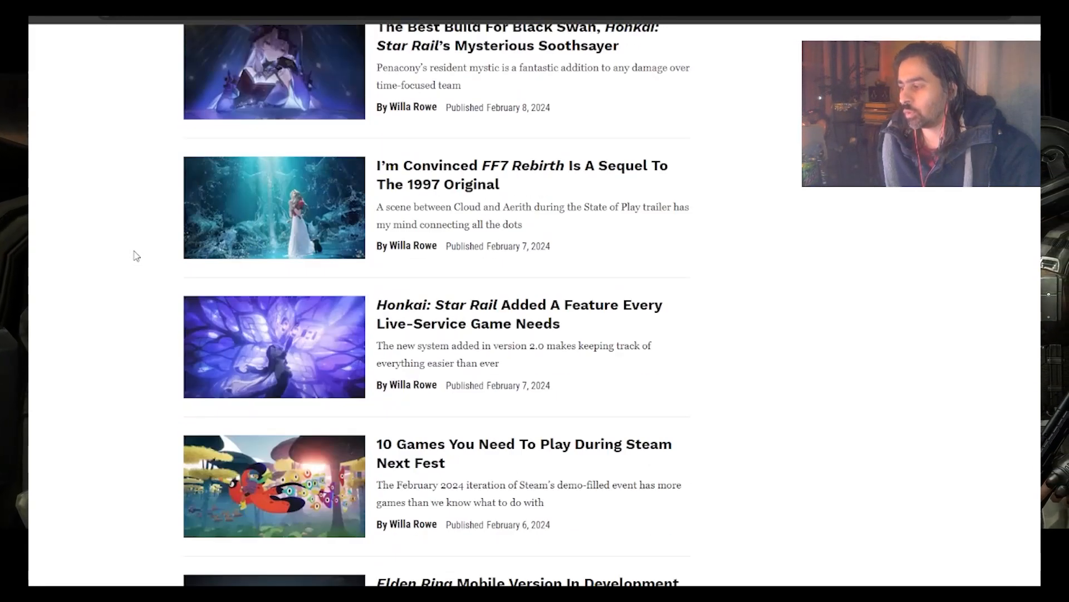
scroll(134, 255, "down", 4)
scroll(134, 254, "down", 4)
scroll(134, 254, "down", 3)
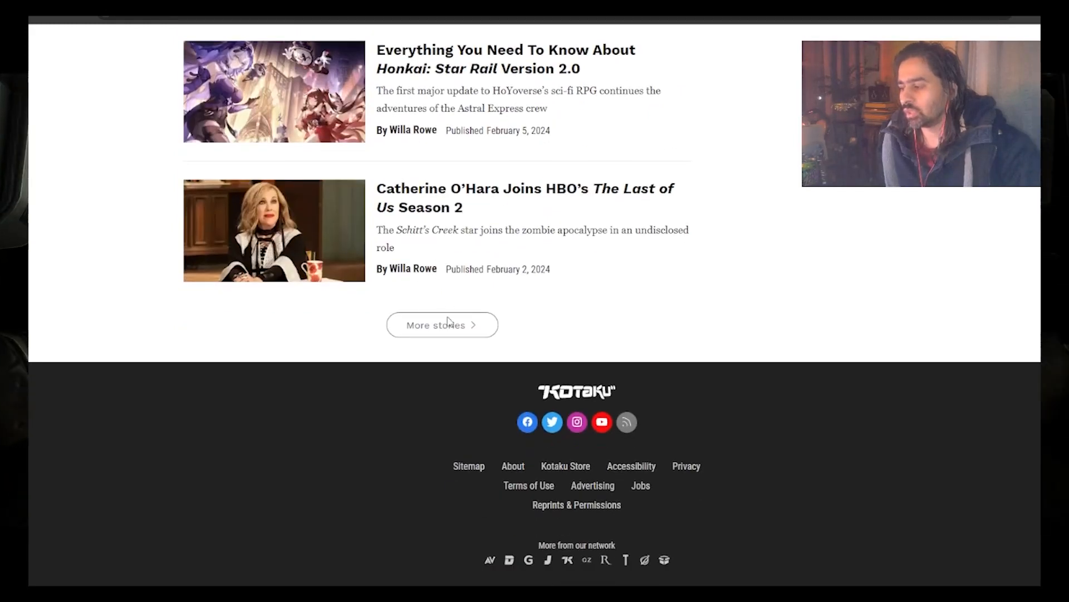
Step: Load the next page of Willa Rowe's older Kotaku articles via More stories
left_click(449, 333)
scroll(92, 335, "down", 2)
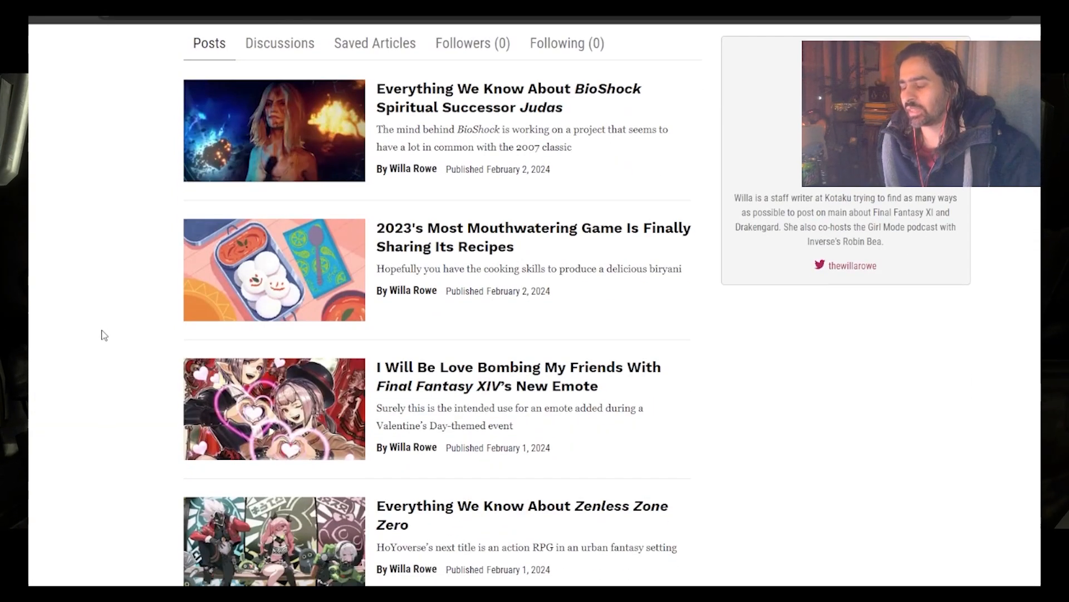
scroll(105, 335, "down", 2)
scroll(121, 330, "down", 2)
scroll(134, 328, "down", 3)
scroll(135, 329, "down", 2)
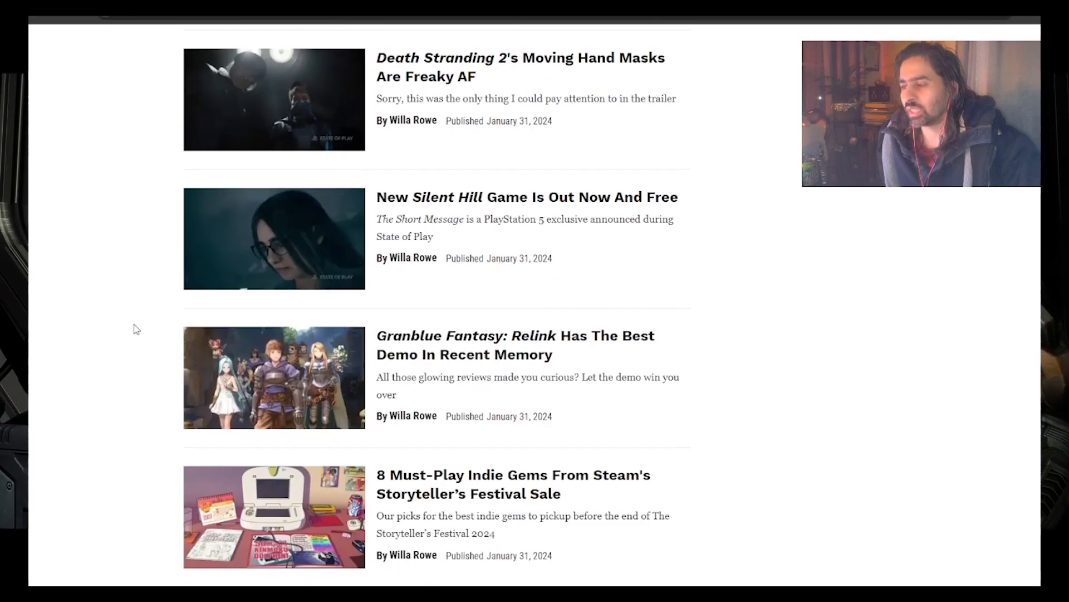
scroll(136, 330, "down", 2)
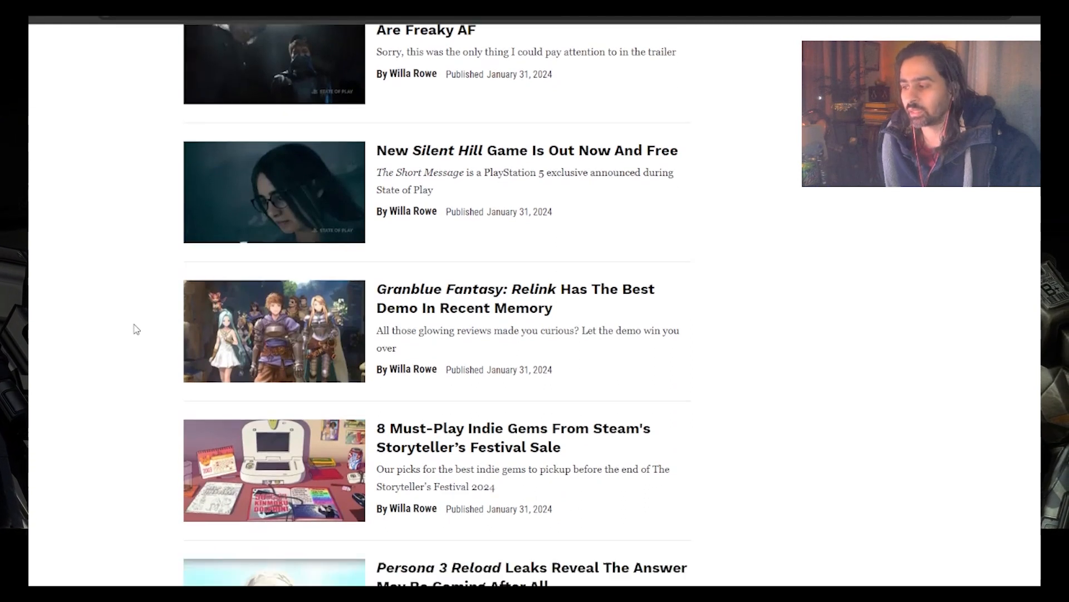
scroll(133, 328, "down", 3)
scroll(133, 329, "down", 1)
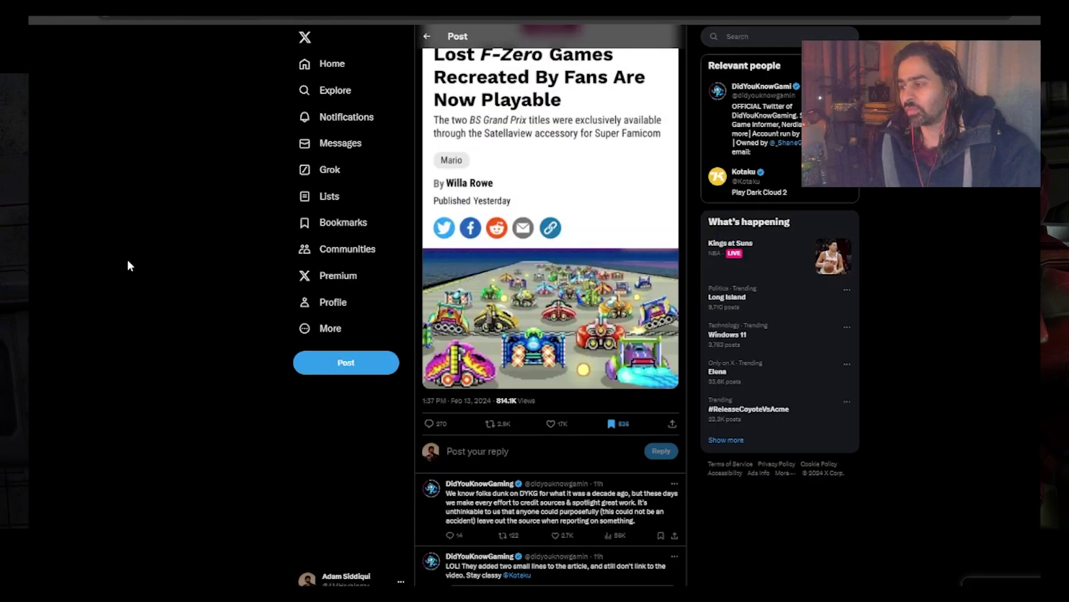
scroll(129, 261, "up", 2)
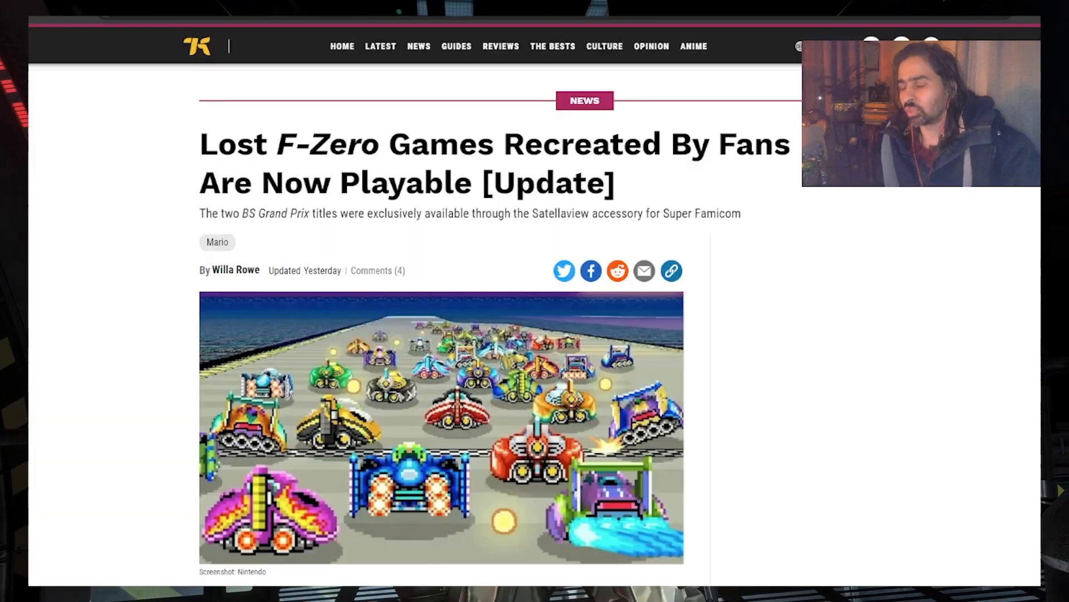
scroll(147, 217, "down", 5)
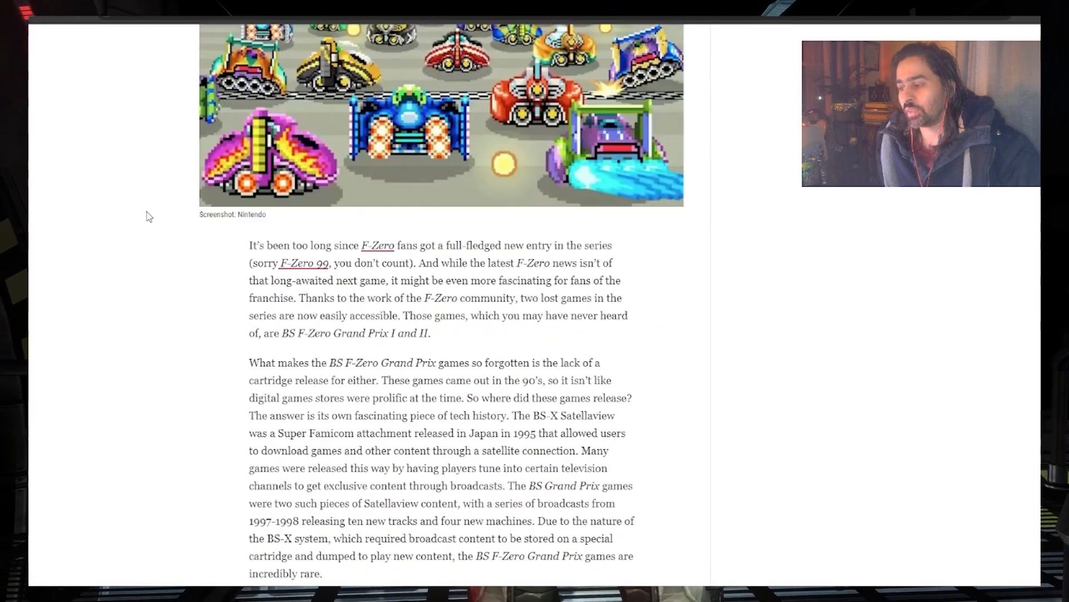
scroll(147, 217, "down", 5)
scroll(147, 217, "down", 3)
scroll(148, 216, "down", 4)
scroll(150, 184, "down", 2)
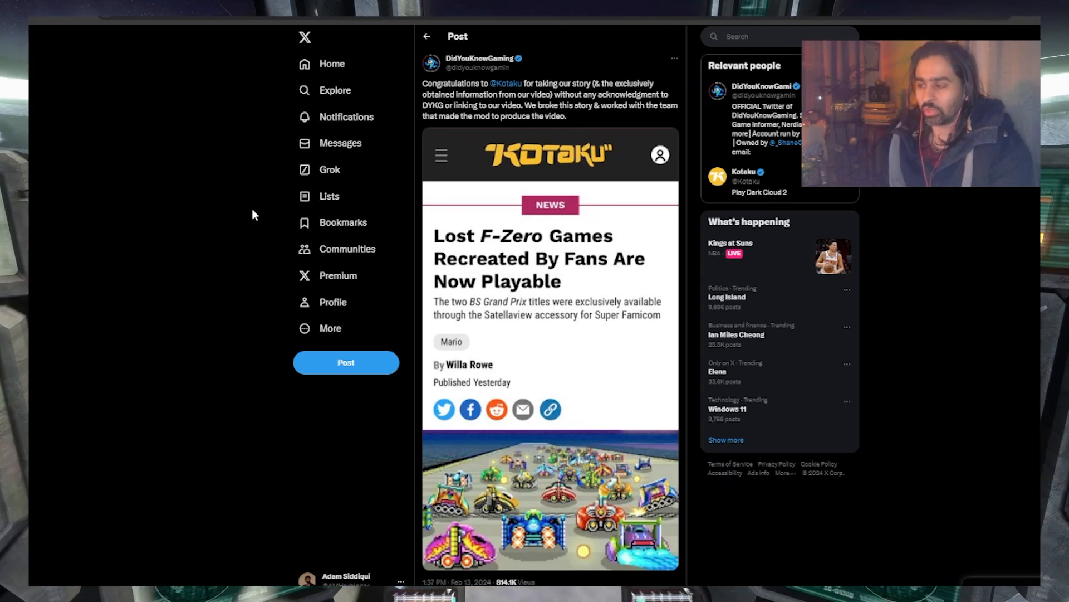
scroll(534, 290, "down", 3)
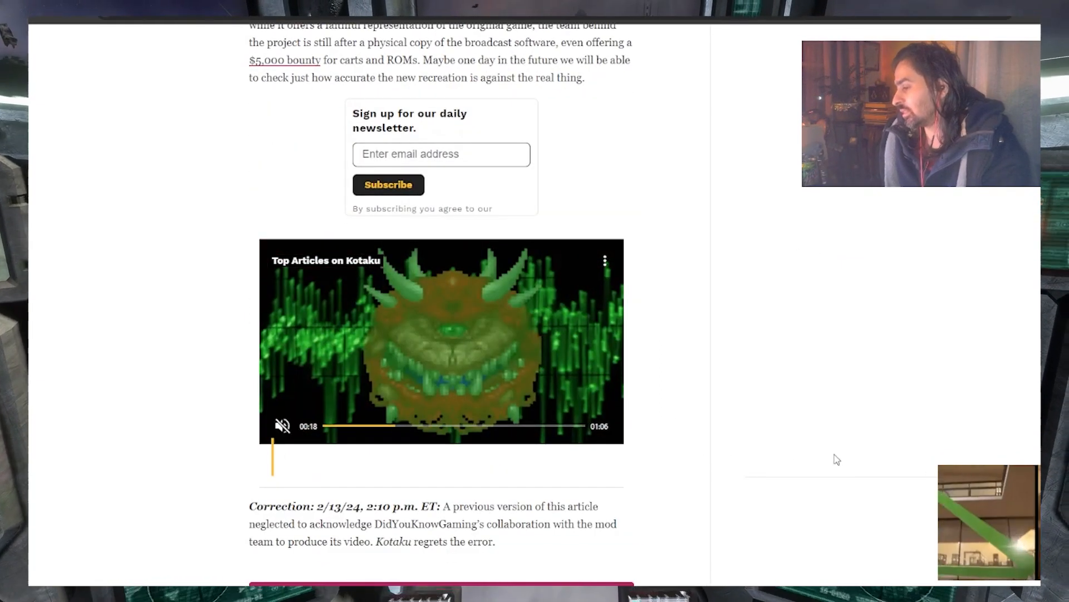
scroll(885, 413, "up", 4)
scroll(878, 418, "up", 4)
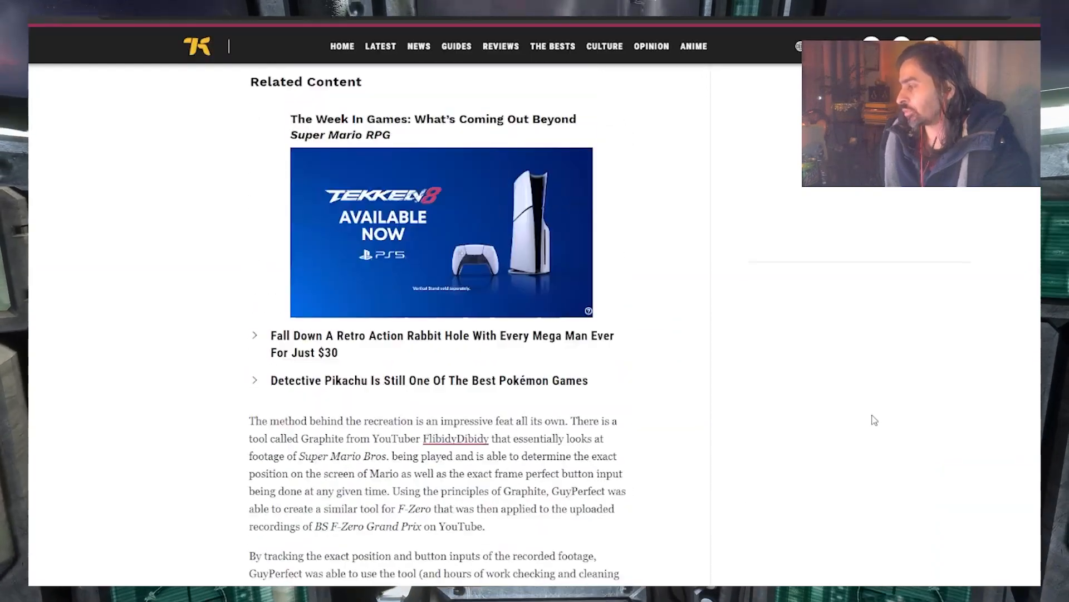
scroll(876, 418, "up", 4)
scroll(873, 420, "up", 4)
scroll(873, 419, "up", 5)
scroll(874, 420, "up", 3)
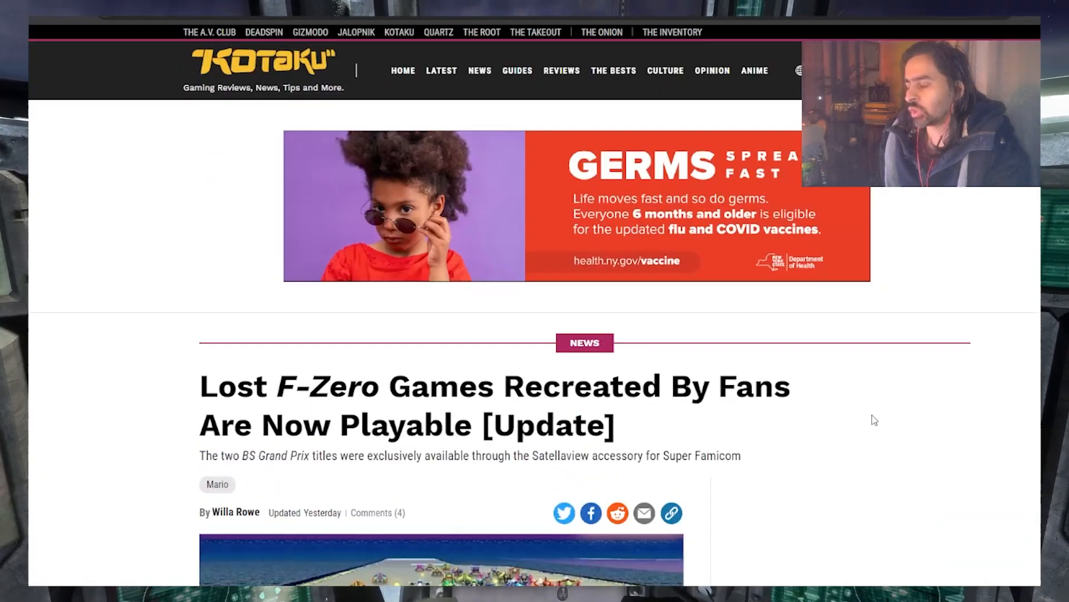
scroll(873, 419, "down", 4)
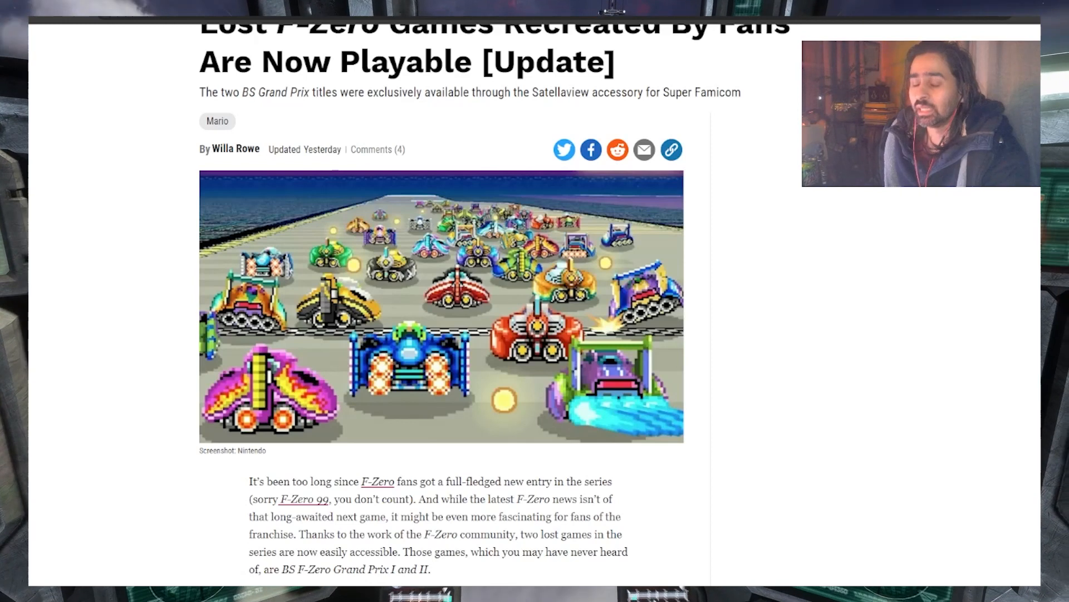